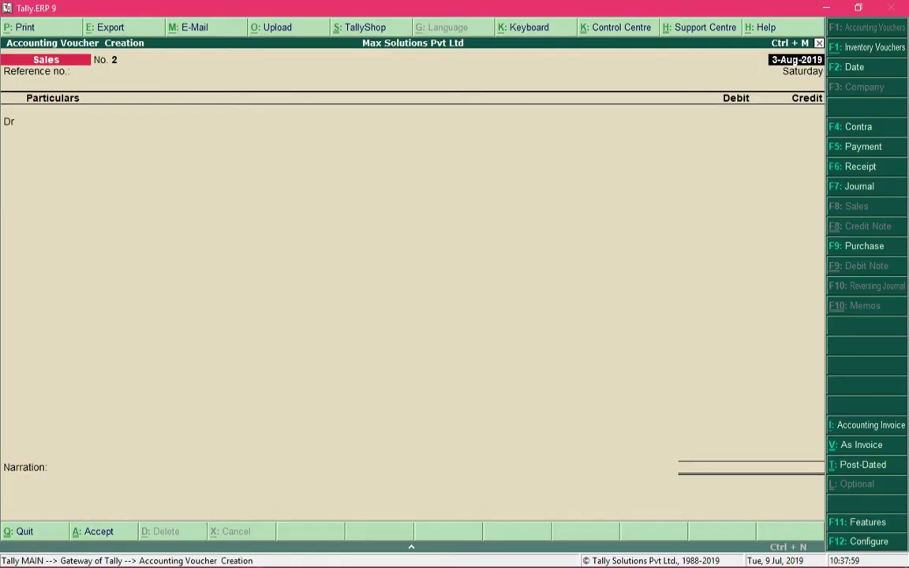
Start a Purchase voucher in voucher mode dated 7-Sep-2019, with supplier invoice number 101 and the same invoice date.
key(F9)
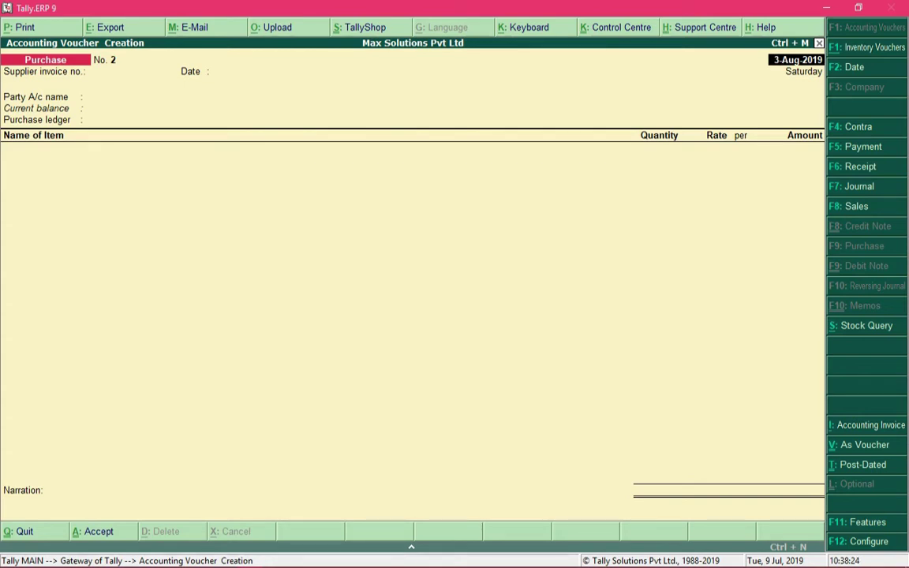
key(ctrl+v)
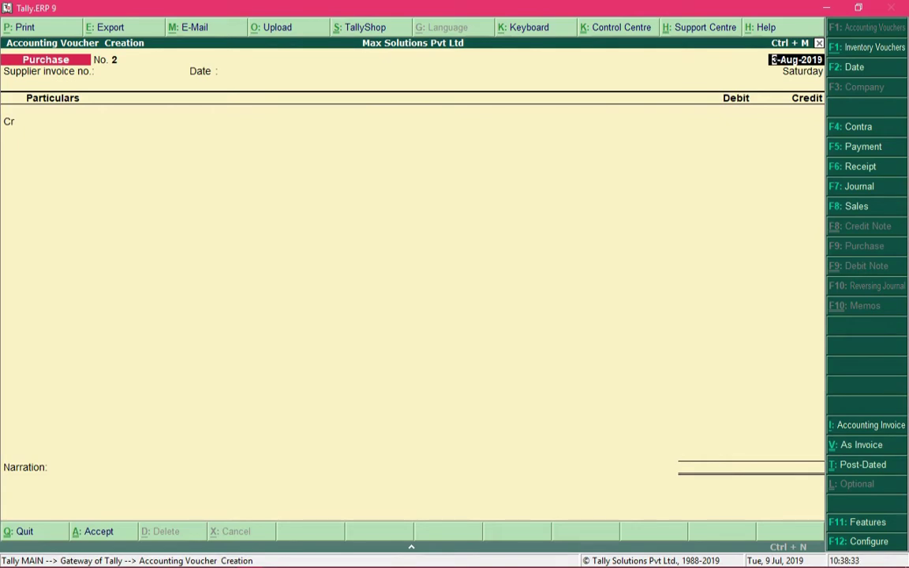
text(7-9)
key(Return)
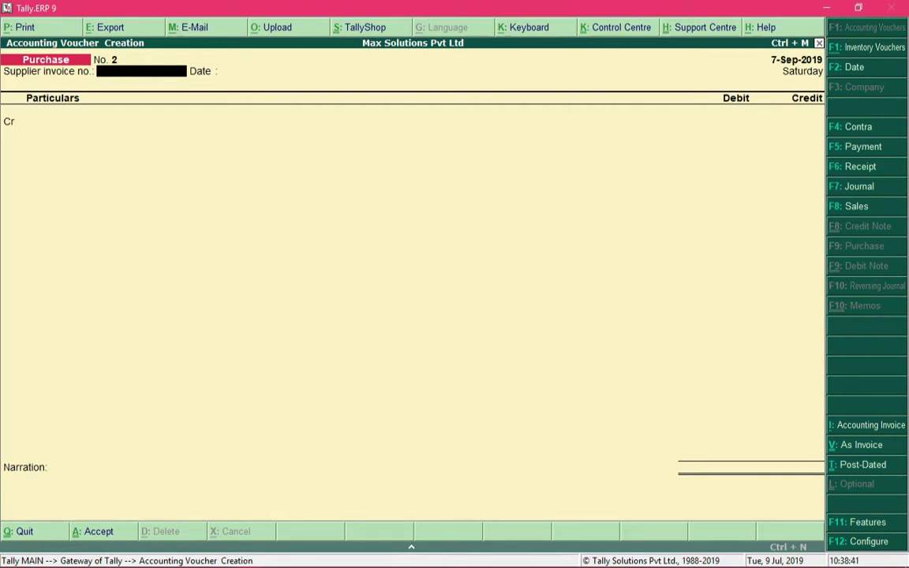
text(101)
key(Return)
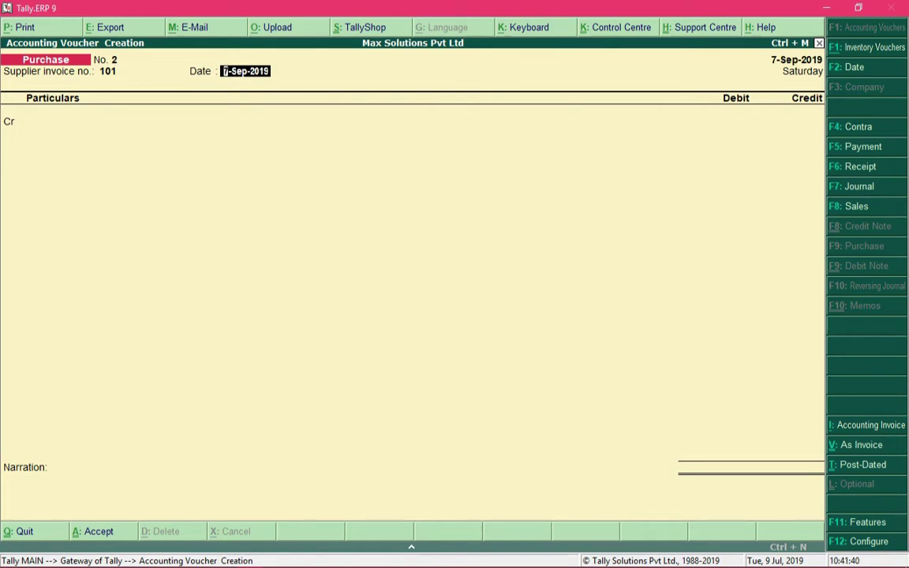
key(Return)
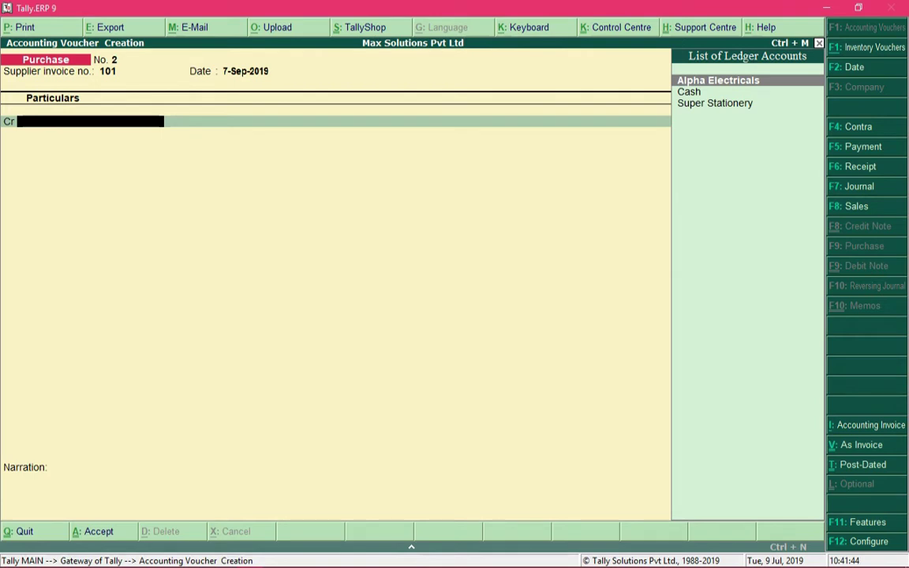
Credit Alpha Electricals with 3,000, accepting the default supplier details with Karnataka as the state.
text(Alpha)
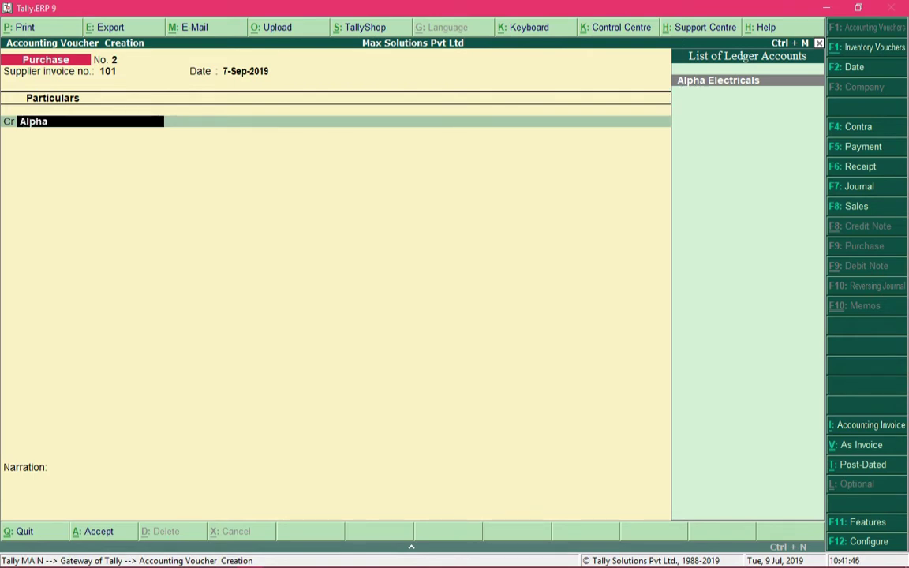
key(Return)
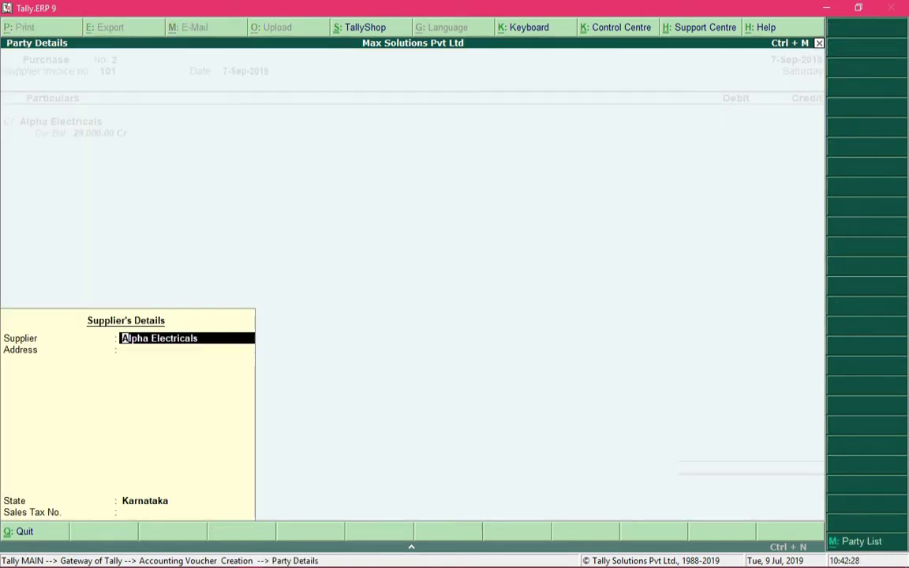
key(Return)
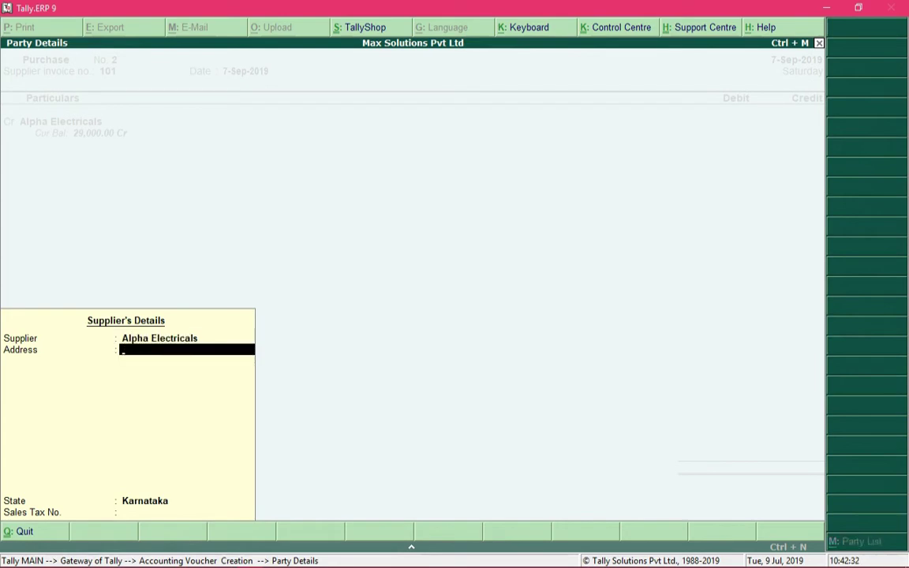
key(Return)
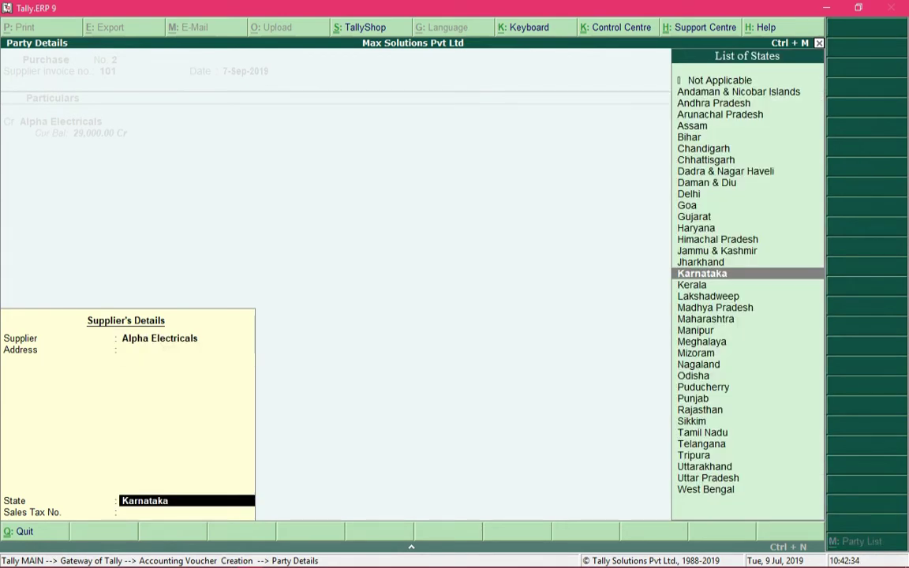
key(Return)
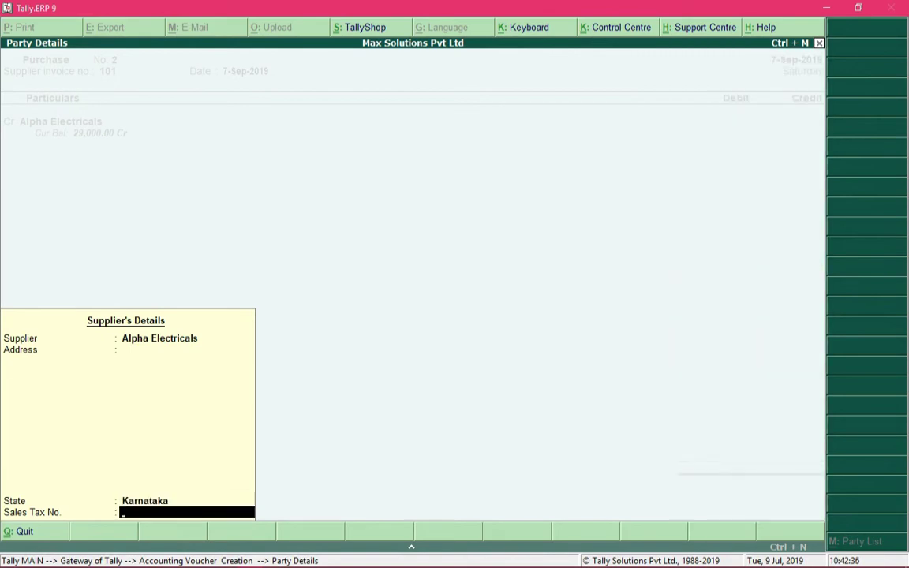
key(Return)
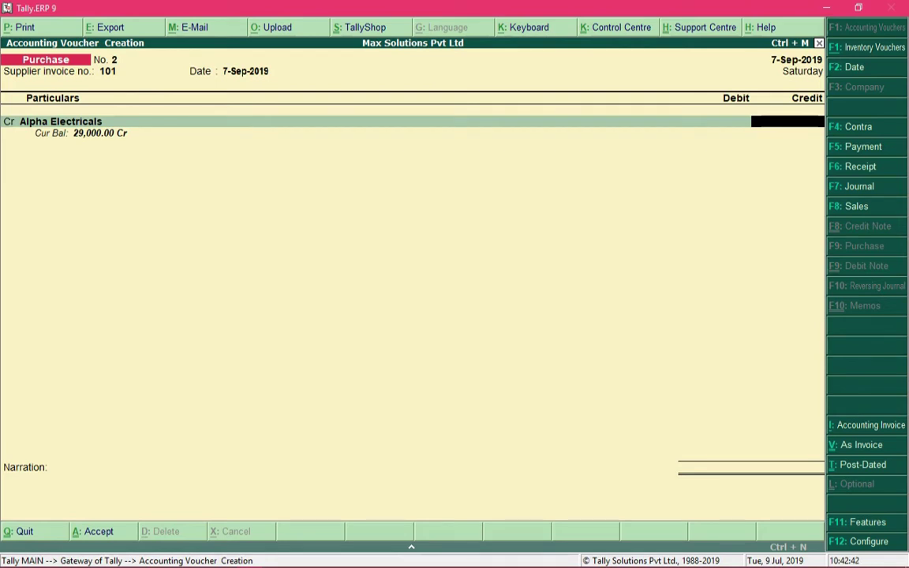
text(3000)
key(Return)
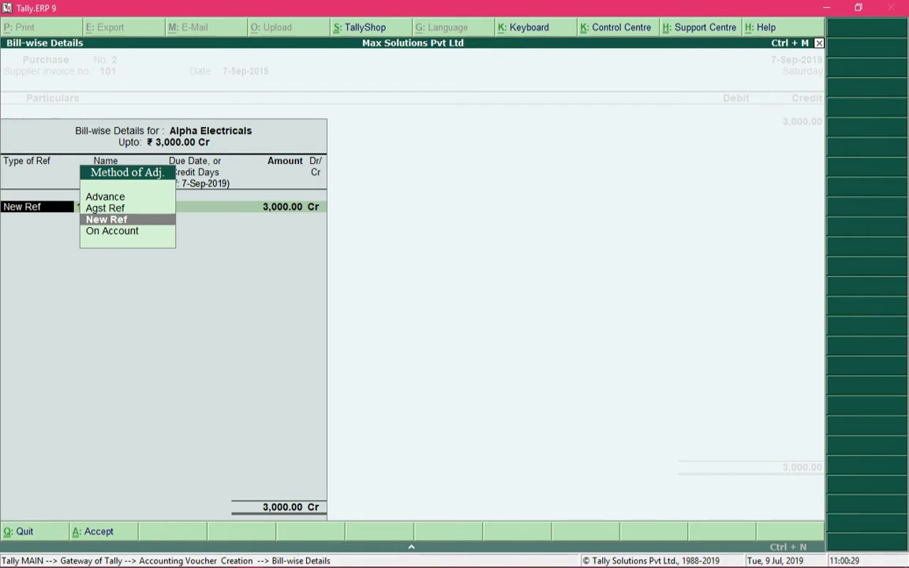
Choose New Ref as the adjustment method in the bill-wise details for Alpha Electricals.
key(Up)
key(Up)
key(Down)
key(Down)
key(Return)
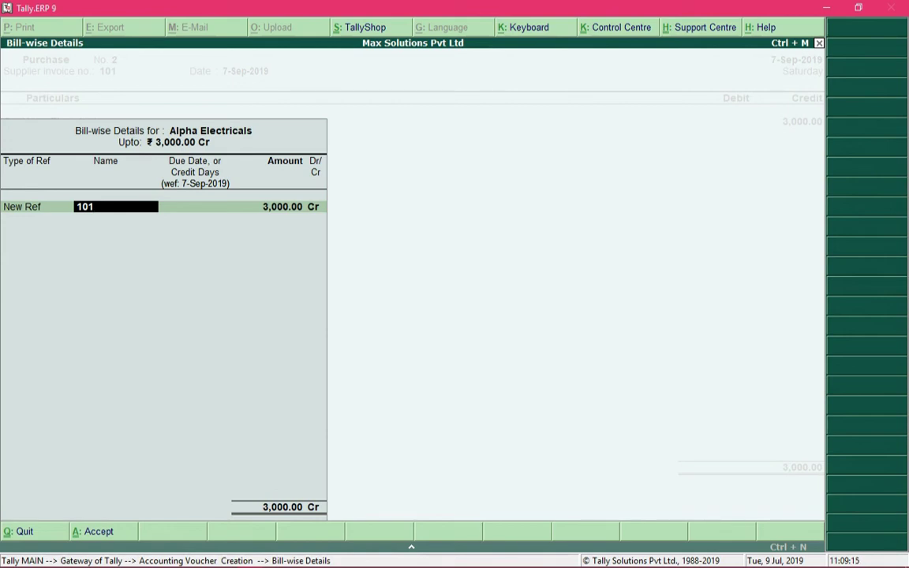
Replace the name of the new bill reference with the order number.
key(BackSpace)
key(BackSpace)
key(BackSpace)
text(Order No 105)
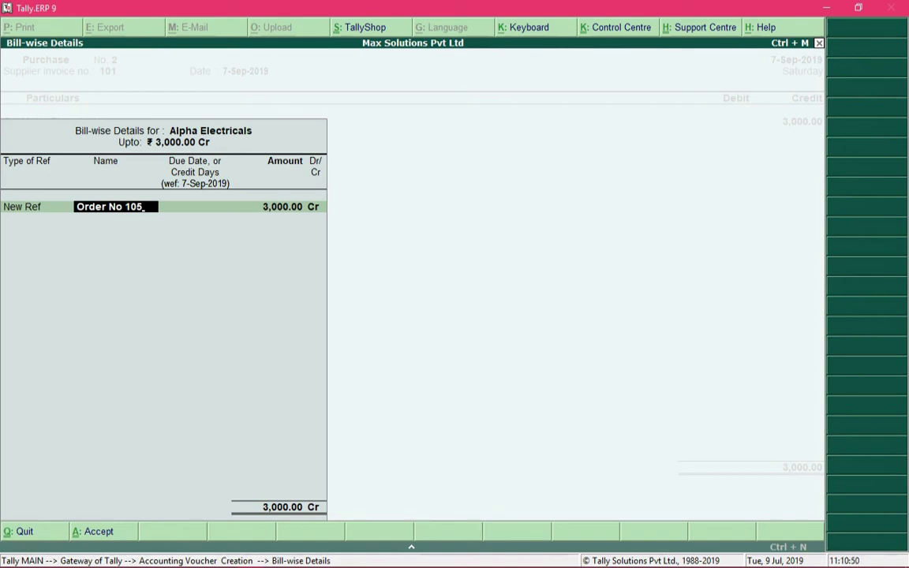
Set the name of the new bill reference to the supplier invoice number, 101.
key(BackSpace)
key(BackSpace)
key(BackSpace)
key(BackSpace)
key(BackSpace)
key(BackSpace)
key(BackSpace)
key(BackSpace)
key(BackSpace)
key(BackSpace)
key(BackSpace)
key(BackSpace)
text(101)
key(Return)
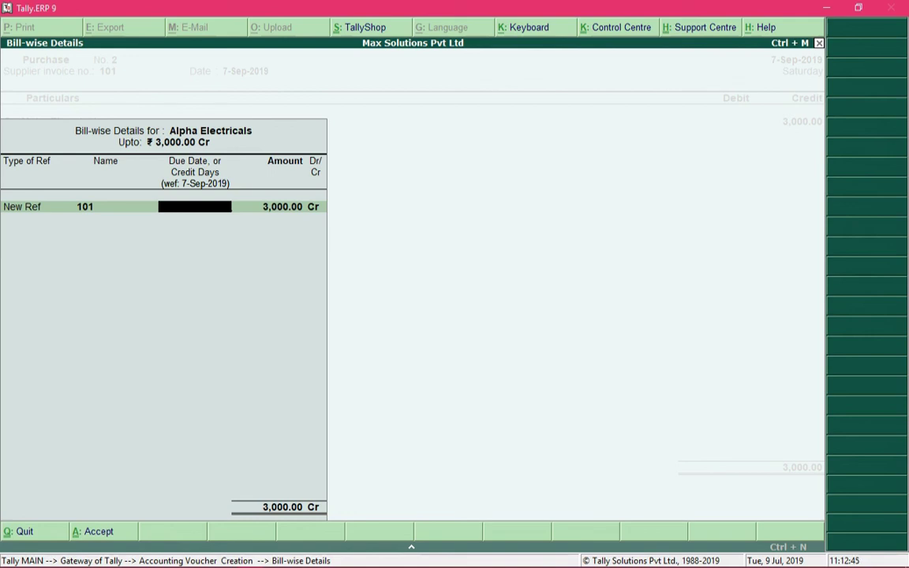
Give bill reference 101 a credit period of 45 days and accept the 3,000 credit amount.
text(45)
text(d)
key(Return)
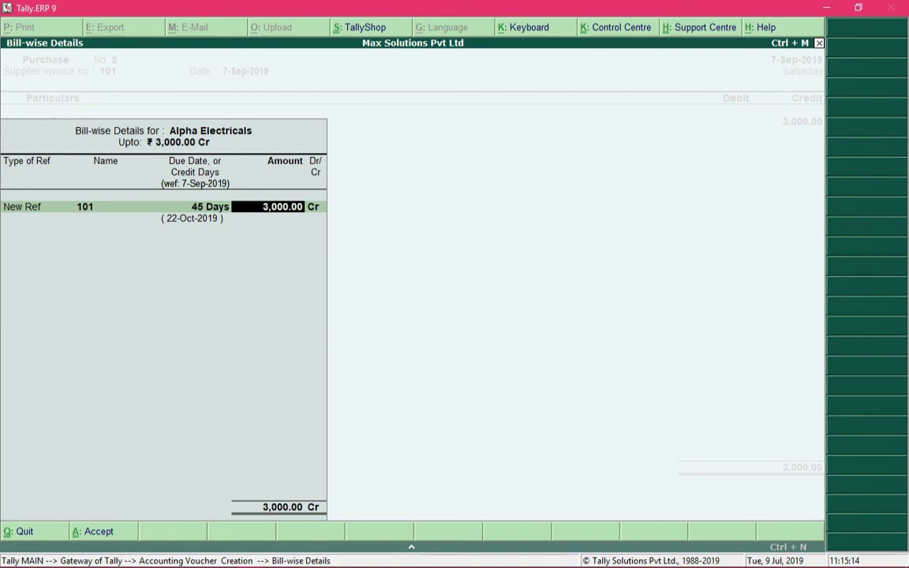
key(Return)
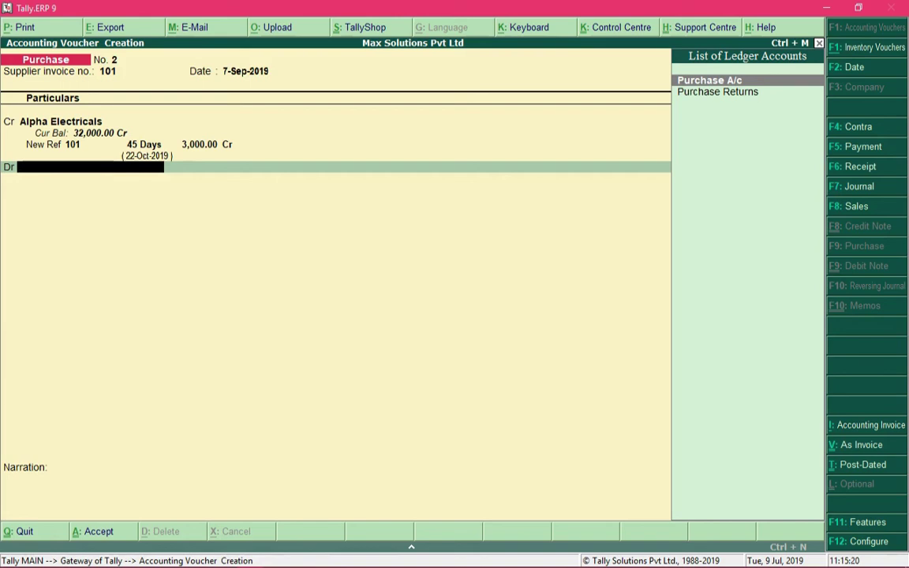
Debit Purchase A/c with 3,000, leaving the inventory allocations empty.
key(Return)
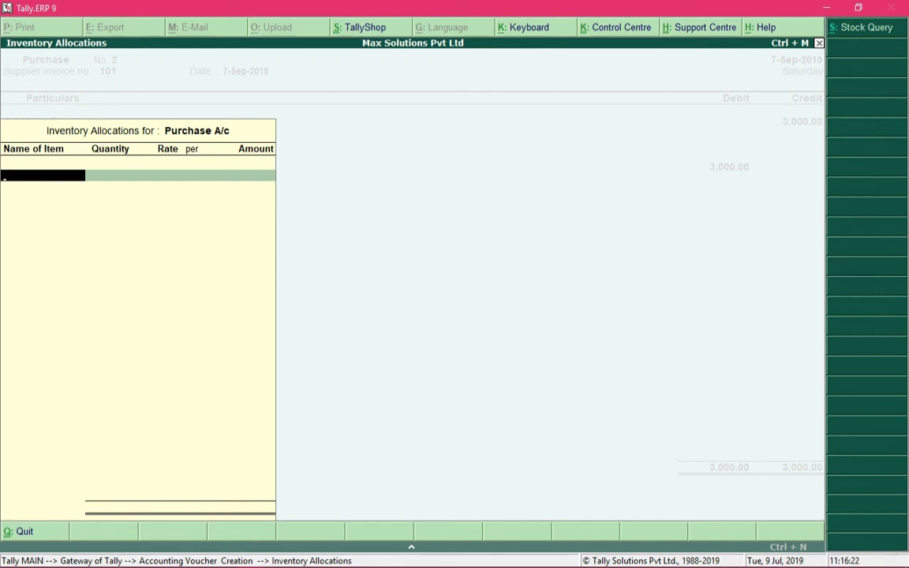
key(Escape)
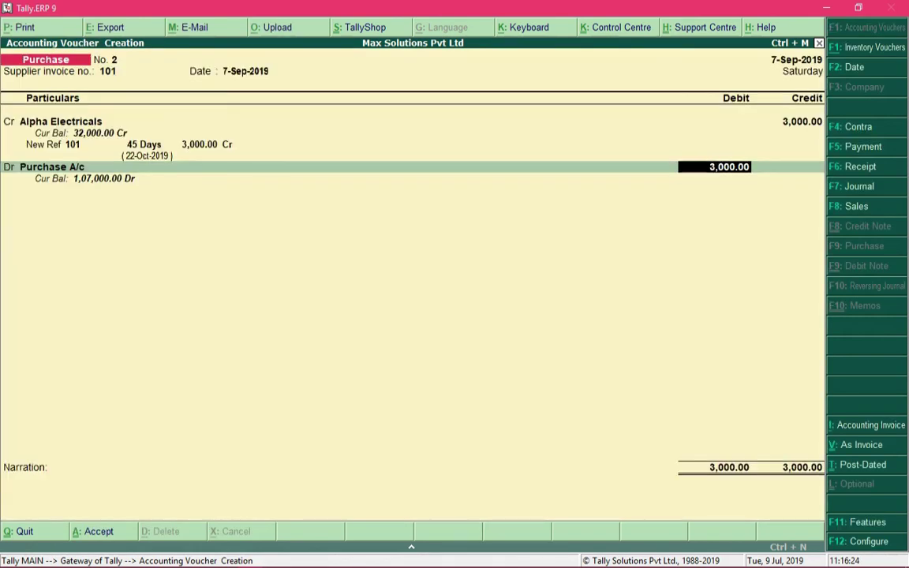